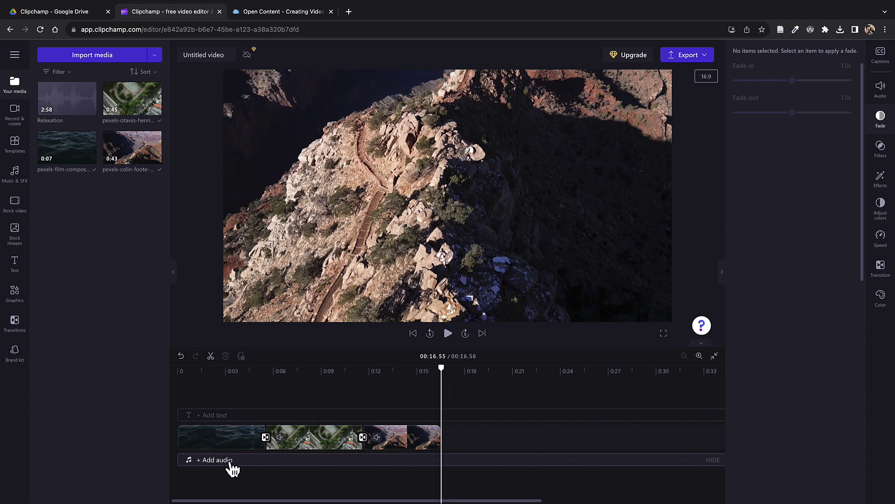
Show the full free-to-use music list and preview the 'In the sky' track.
{"action": "left_click", "coordinate": [16, 176]}
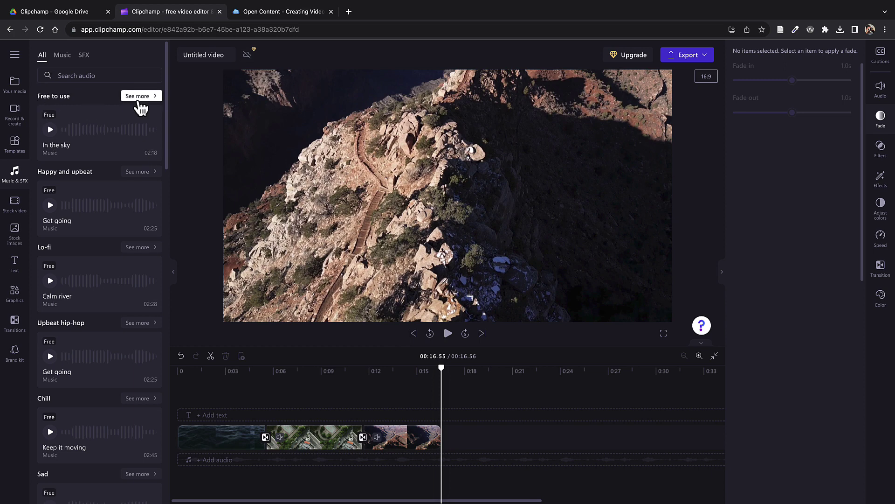
{"action": "left_click", "coordinate": [140, 97]}
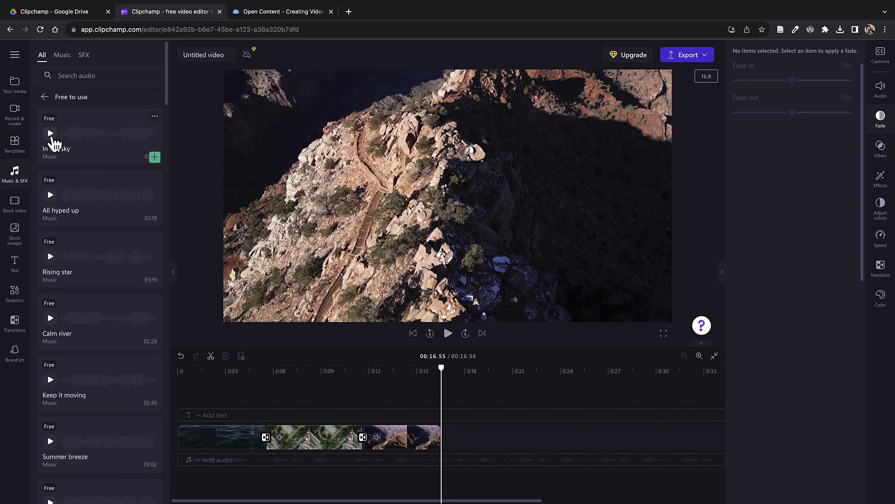
{"action": "left_click", "coordinate": [51, 134]}
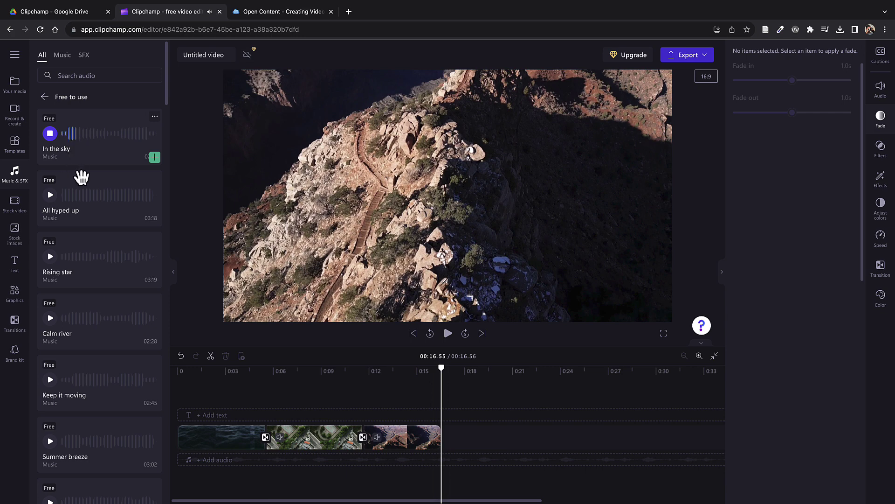
Preview the Relaxation track and move the playhead back near the video's start.
{"action": "scroll", "coordinate": [99, 231], "scroll_direction": "down", "scroll_amount": 3}
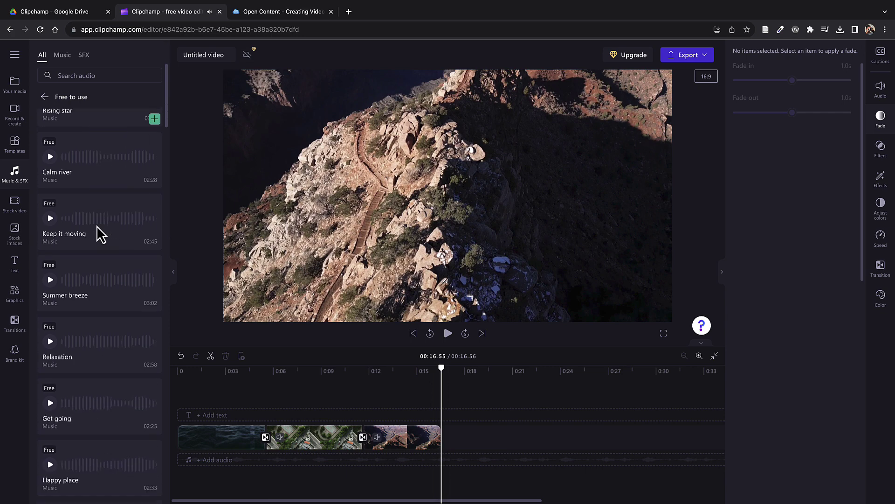
{"action": "scroll", "coordinate": [98, 231], "scroll_direction": "down", "scroll_amount": 2}
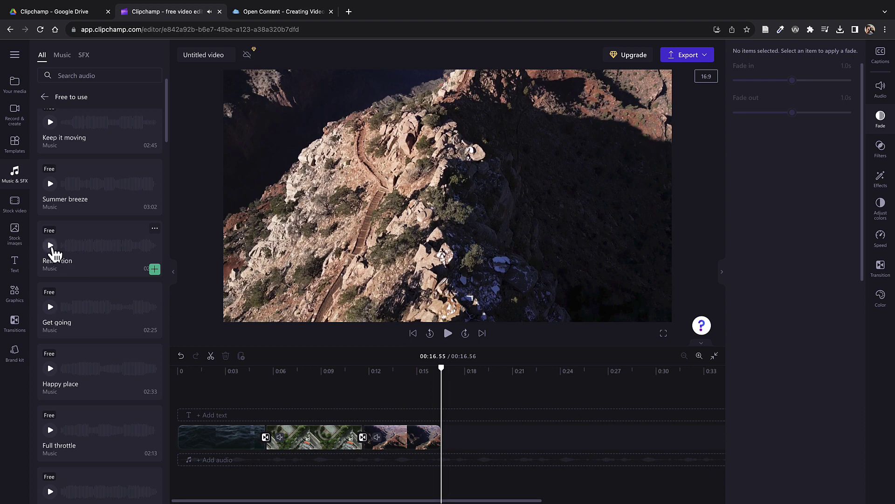
{"action": "left_click", "coordinate": [50, 246]}
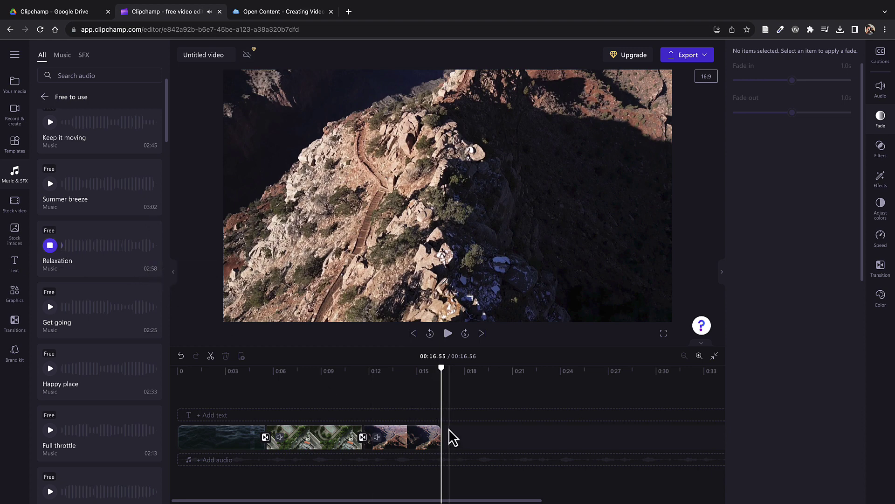
{"action": "left_click_drag", "start_coordinate": [445, 372], "coordinate": [225, 372]}
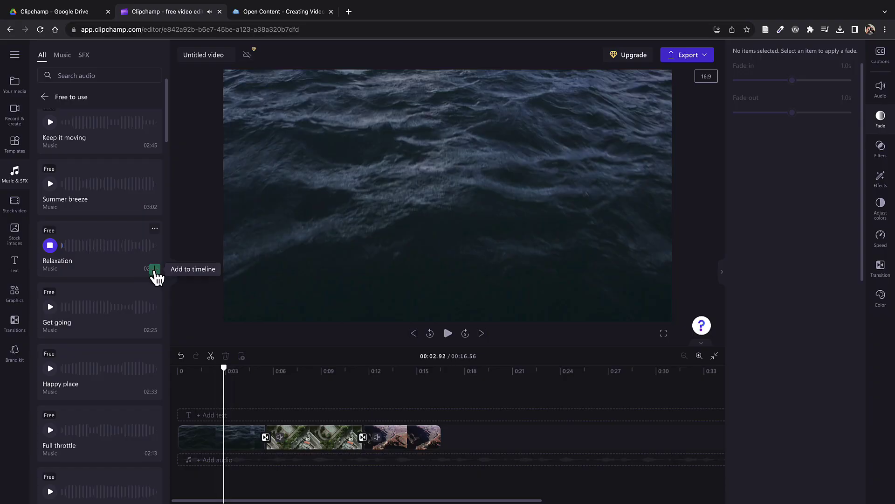
Add Relaxation at 0:00, cut it to end with the video at 00:16.56, and show its fade settings.
{"action": "left_click", "coordinate": [155, 269]}
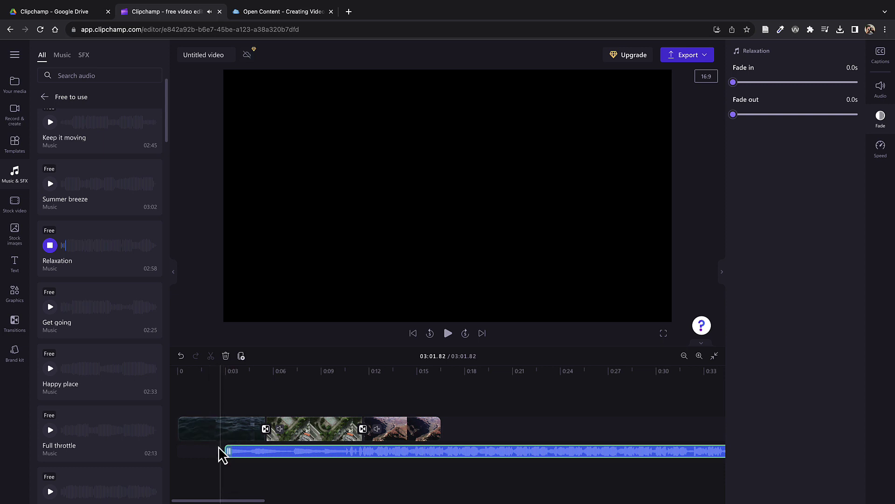
{"action": "left_click_drag", "start_coordinate": [261, 455], "coordinate": [212, 452]}
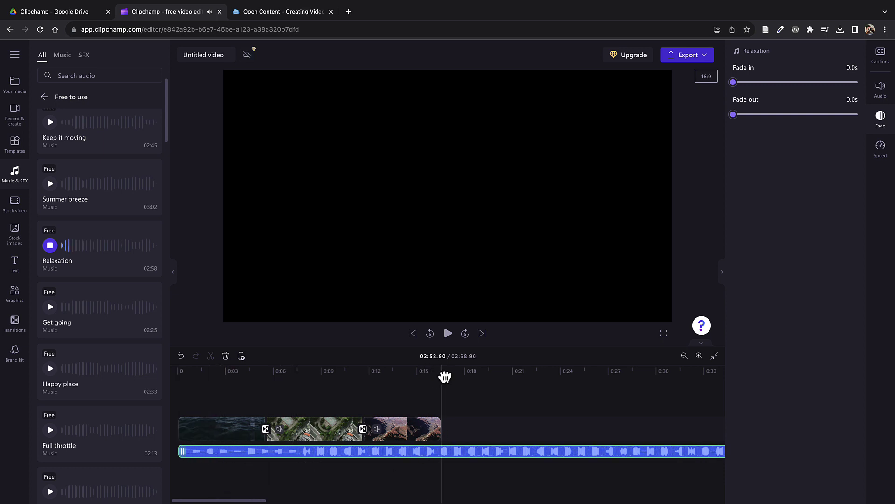
{"action": "left_click", "coordinate": [50, 245]}
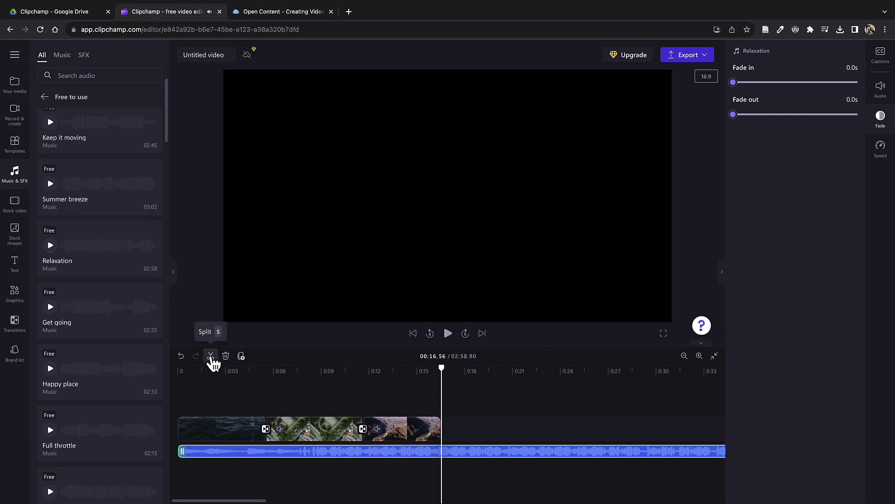
{"action": "left_click", "coordinate": [211, 356]}
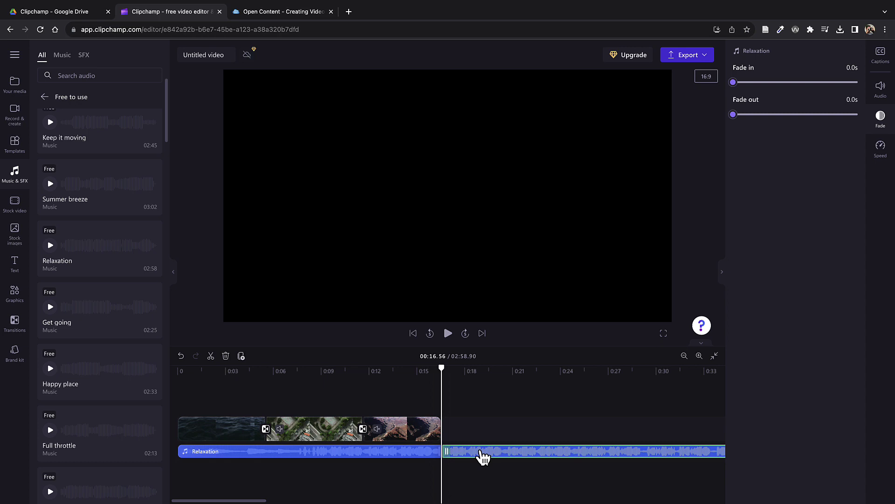
{"action": "key", "text": "Delete"}
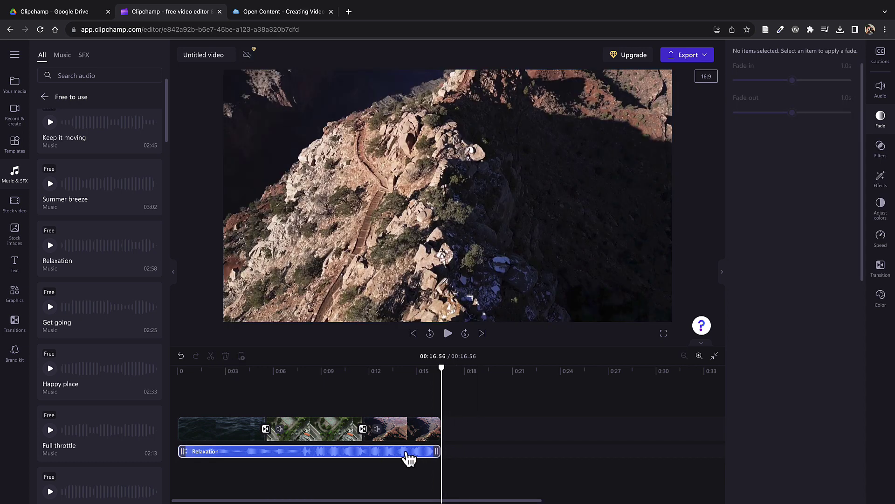
{"action": "left_click", "coordinate": [425, 450]}
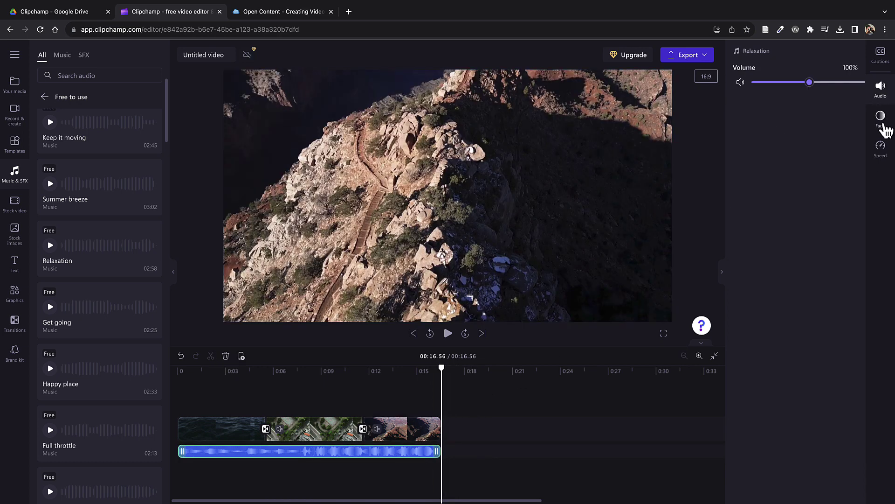
{"action": "left_click", "coordinate": [881, 119]}
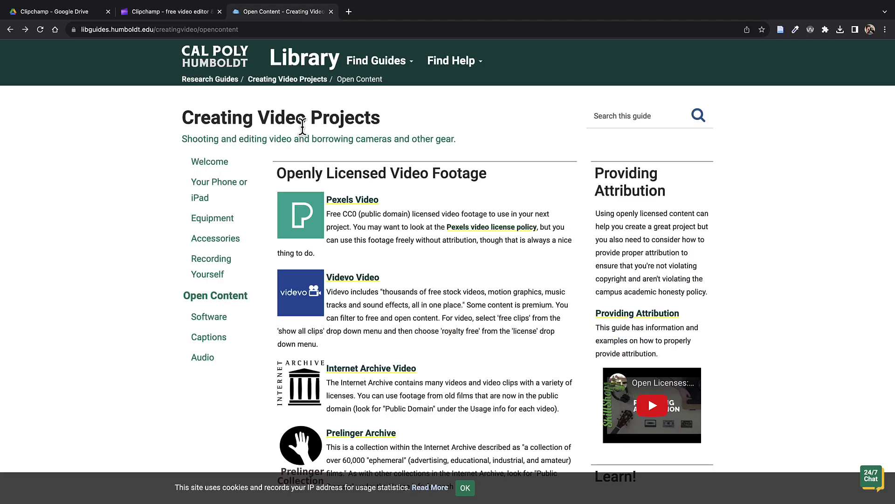
Scroll the Creating Video Projects guide to Openly Licensed Music, where Pixabay Music is listed first.
{"action": "scroll", "coordinate": [364, 187], "scroll_direction": "down", "scroll_amount": 2}
{"action": "scroll", "coordinate": [383, 201], "scroll_direction": "down", "scroll_amount": 6}
{"action": "scroll", "coordinate": [254, 198], "scroll_direction": "down", "scroll_amount": 2}
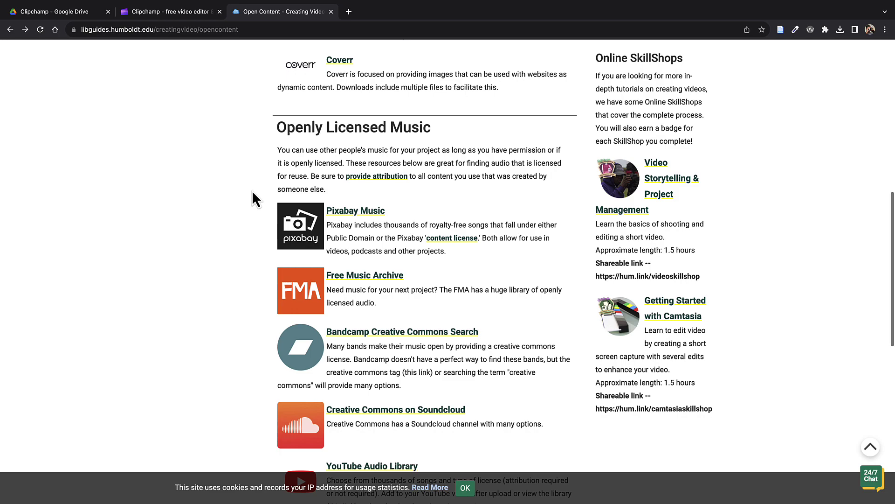
{"action": "scroll", "coordinate": [350, 231], "scroll_direction": "down", "scroll_amount": 9}
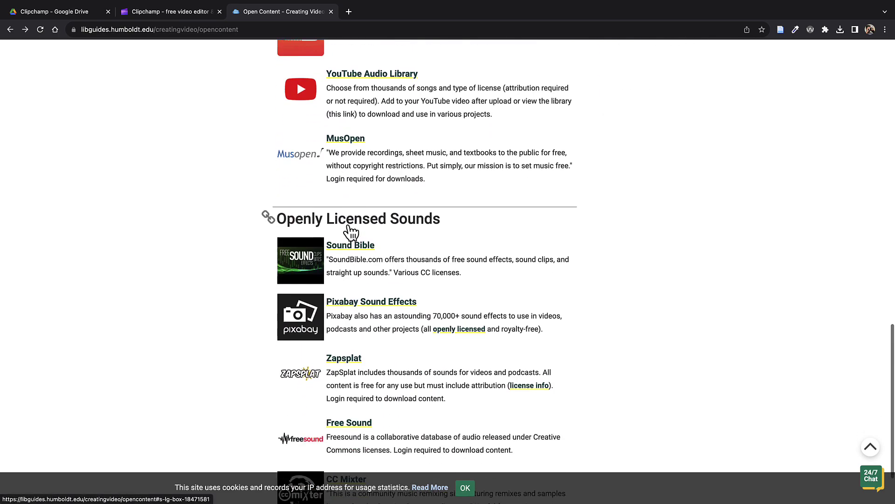
{"action": "scroll", "coordinate": [380, 298], "scroll_direction": "up", "scroll_amount": 8}
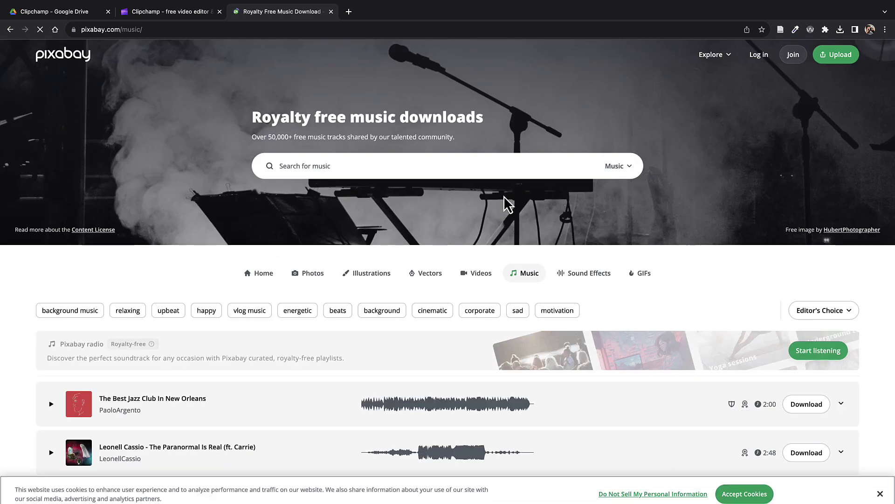
Preview Pixabay tracks 'The Best Jazz Club In New Orleans' and 'The Paranormal Is Real'.
{"action": "scroll", "coordinate": [357, 291], "scroll_direction": "down", "scroll_amount": 3}
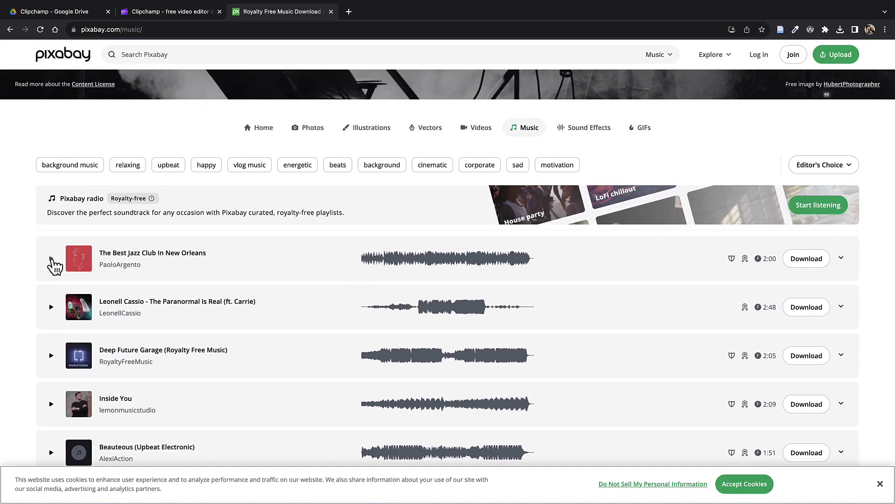
{"action": "left_click", "coordinate": [51, 258]}
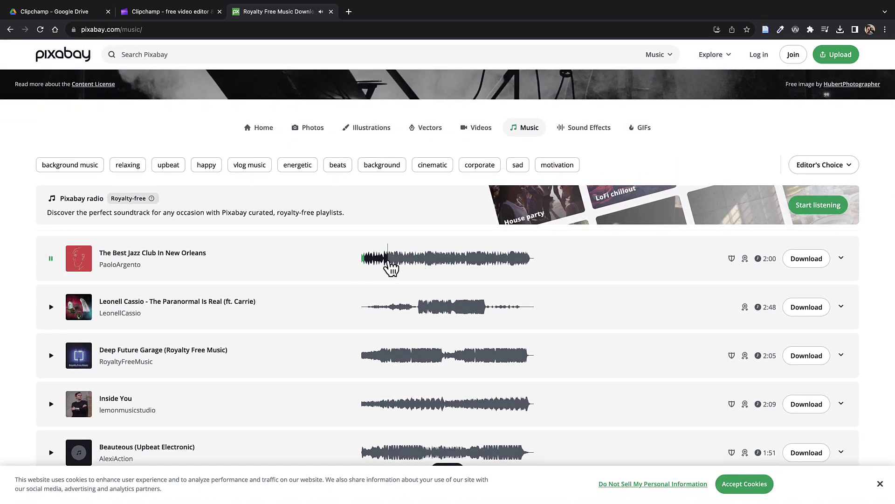
{"action": "left_click", "coordinate": [387, 261]}
{"action": "left_click", "coordinate": [419, 306]}
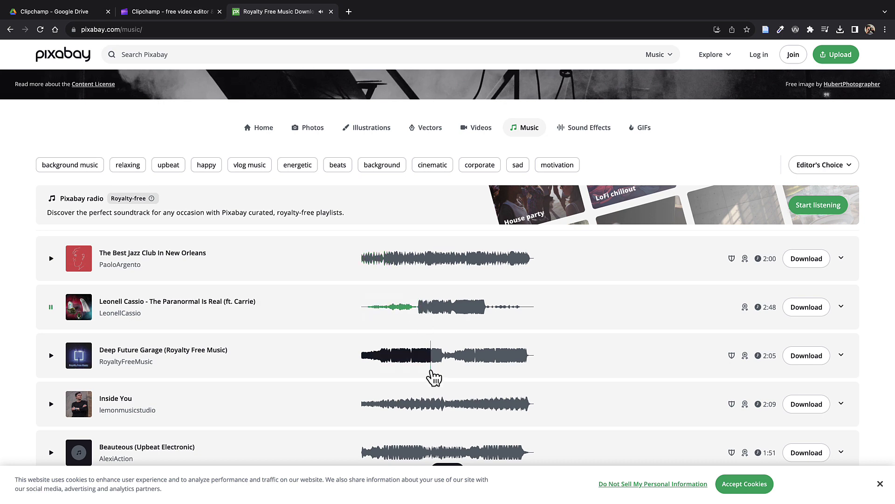
{"action": "scroll", "coordinate": [417, 387], "scroll_direction": "down", "scroll_amount": 1}
{"action": "scroll", "coordinate": [415, 388], "scroll_direction": "down", "scroll_amount": 6}
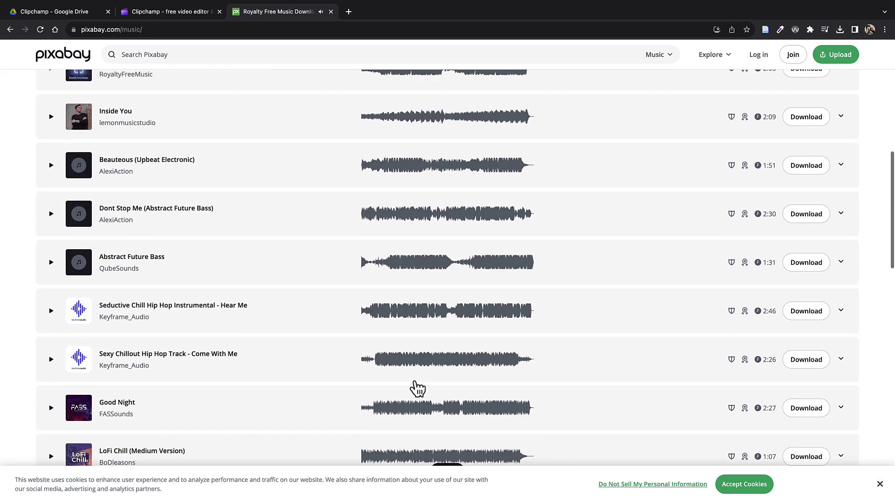
{"action": "scroll", "coordinate": [416, 386], "scroll_direction": "down", "scroll_amount": 2}
{"action": "scroll", "coordinate": [410, 386], "scroll_direction": "down", "scroll_amount": 1}
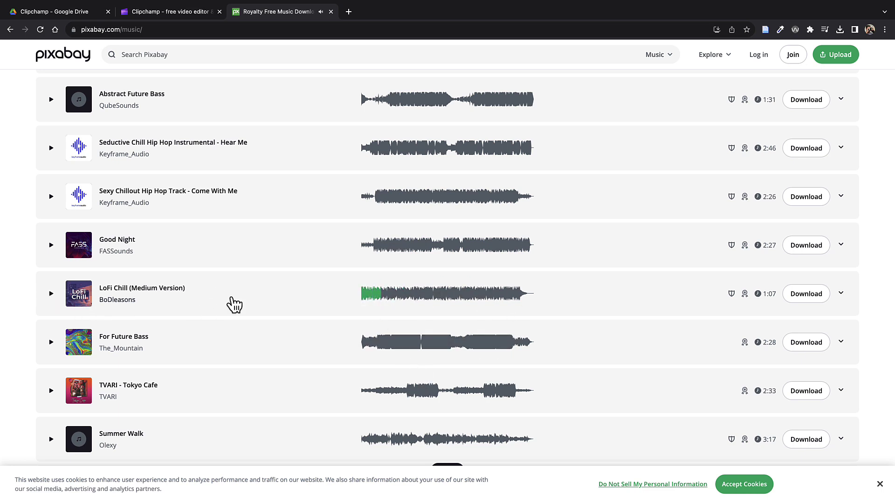
Download LoFi Chill (Medium Version) and upload the mp3 to the Clipchamp Drive folder.
{"action": "left_click", "coordinate": [804, 294]}
{"action": "left_click", "coordinate": [574, 208]}
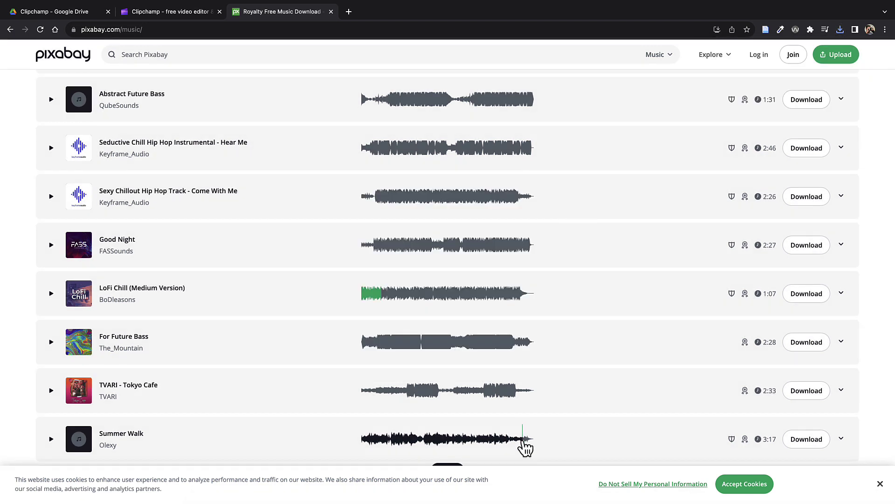
{"action": "left_click", "coordinate": [70, 14]}
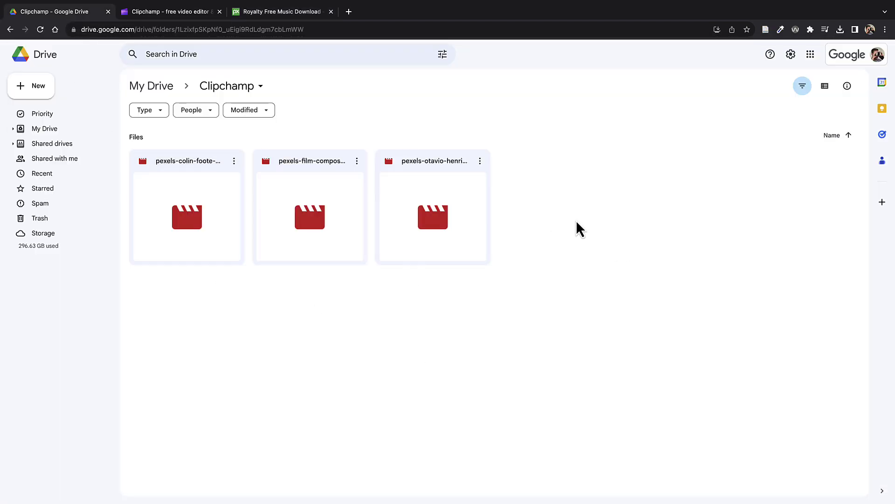
{"action": "left_click", "coordinate": [41, 93]}
{"action": "left_click", "coordinate": [47, 112]}
{"action": "left_click", "coordinate": [292, 212]}
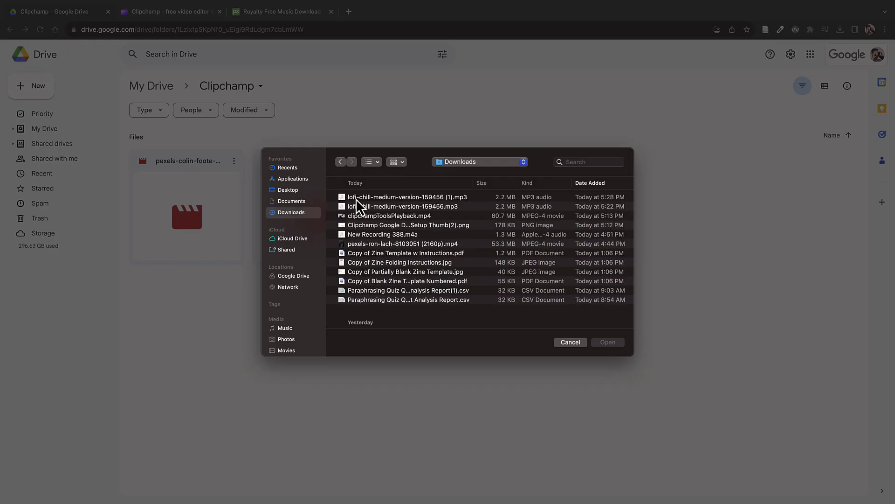
{"action": "double_click", "coordinate": [357, 199]}
Import the lofi-chill mp3 from the Clipchamp Google Drive folder into the media library.
{"action": "left_click", "coordinate": [182, 13]}
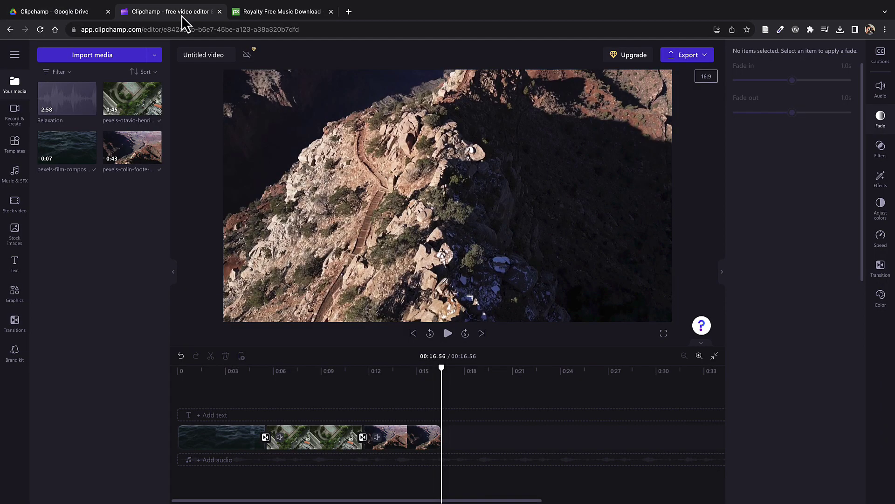
{"action": "left_click", "coordinate": [155, 55]}
{"action": "left_click", "coordinate": [137, 129]}
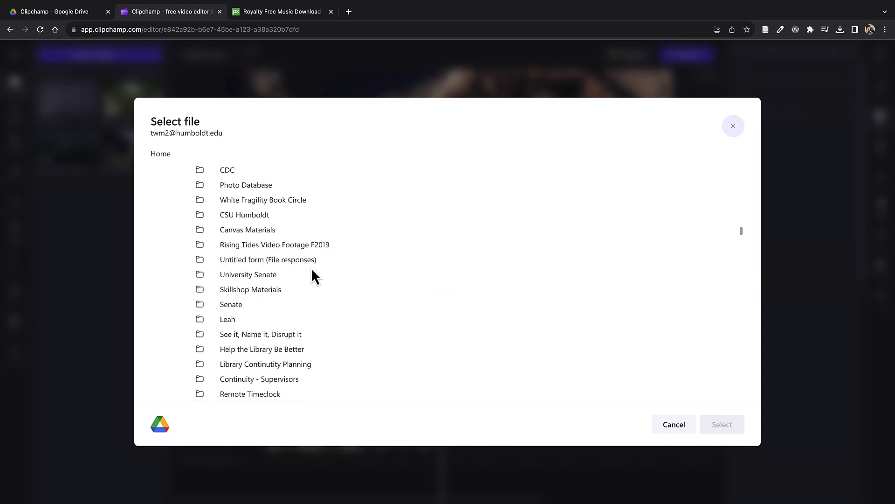
{"action": "scroll", "coordinate": [312, 273], "scroll_direction": "down", "scroll_amount": 10}
{"action": "left_click", "coordinate": [233, 220]}
{"action": "left_click", "coordinate": [175, 184]}
{"action": "left_click", "coordinate": [722, 425]}
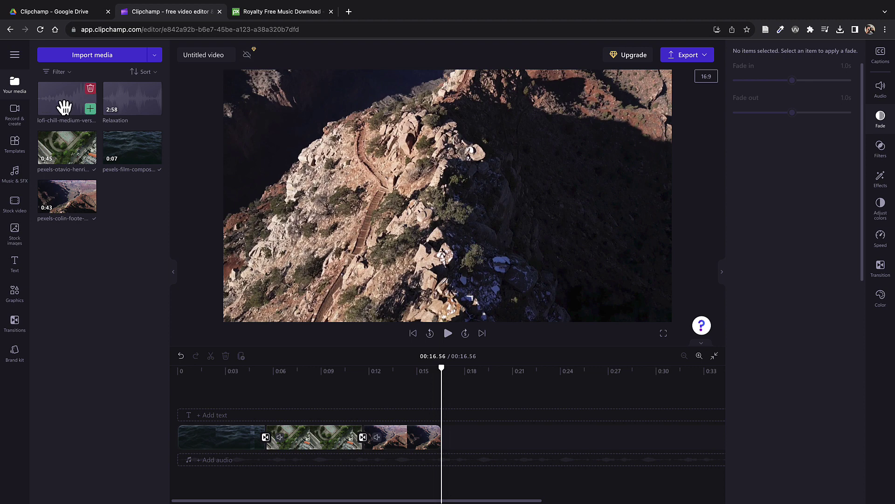
Place the lofi-chill music beneath the three clips and play it back to check.
{"action": "left_click_drag", "start_coordinate": [64, 107], "coordinate": [200, 469]}
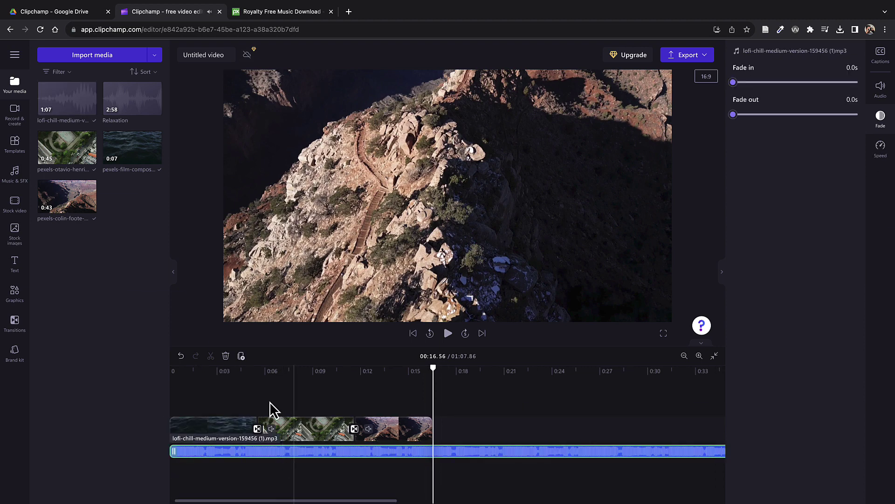
{"action": "left_click", "coordinate": [181, 371]}
{"action": "key", "text": "space"}
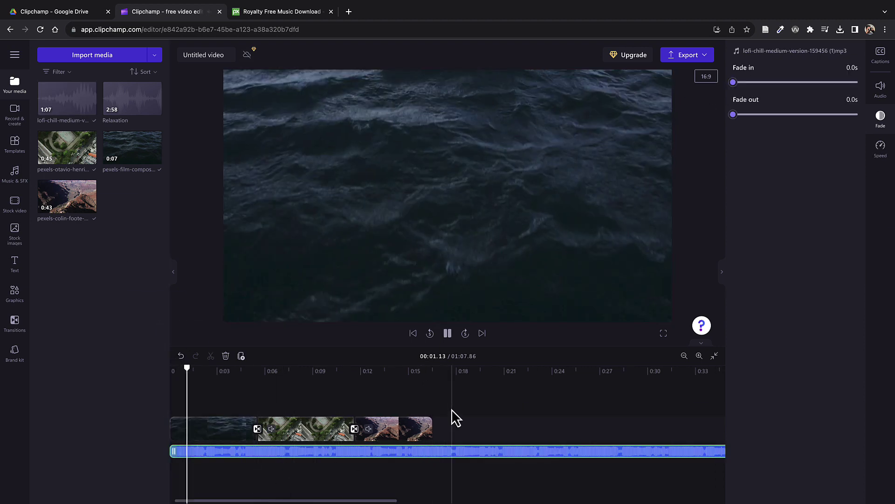
{"action": "left_click", "coordinate": [880, 89]}
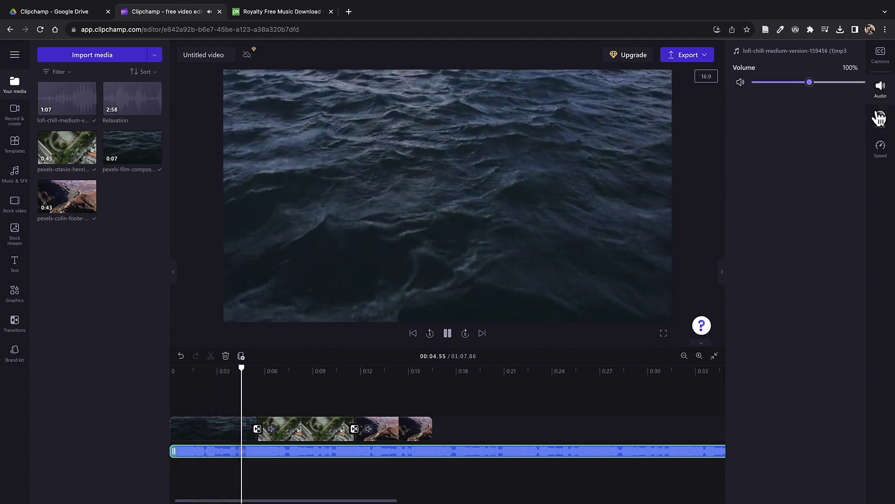
{"action": "left_click", "coordinate": [881, 116]}
{"action": "key", "text": "space"}
{"action": "left_click", "coordinate": [434, 373]}
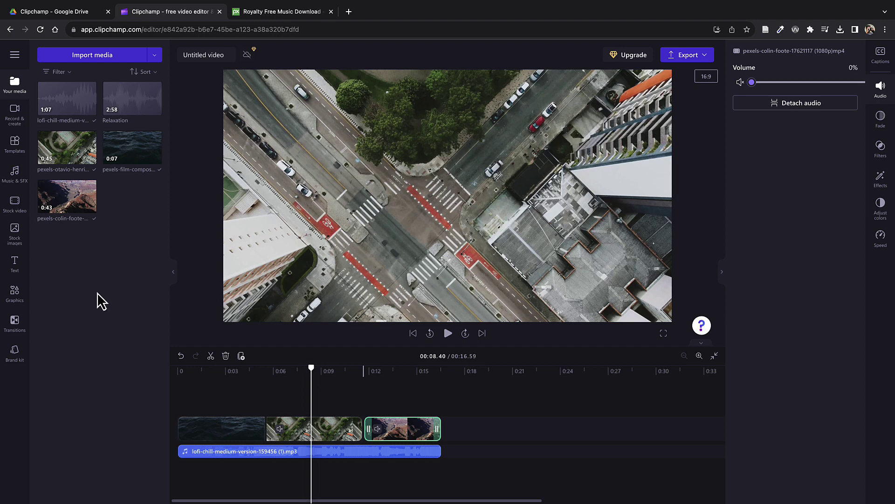
Add the Gliding Title text template to the start of the timeline.
{"action": "left_click", "coordinate": [17, 265]}
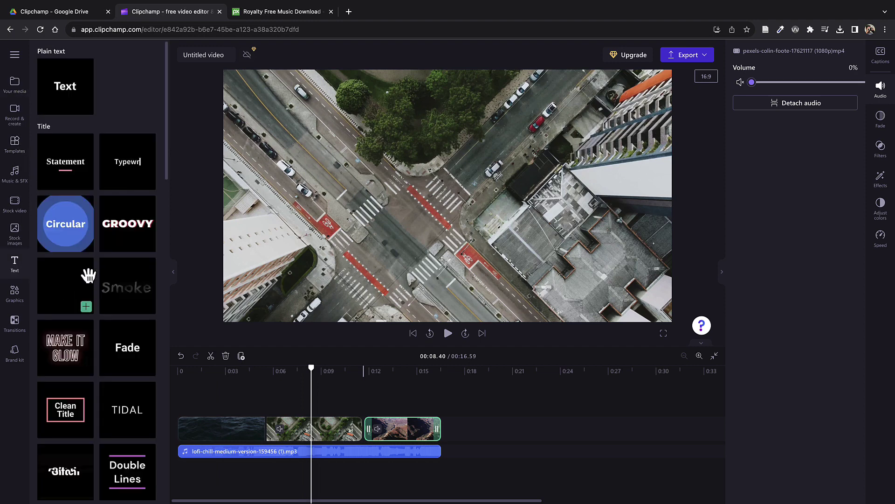
{"action": "scroll", "coordinate": [66, 349], "scroll_direction": "down", "scroll_amount": 5}
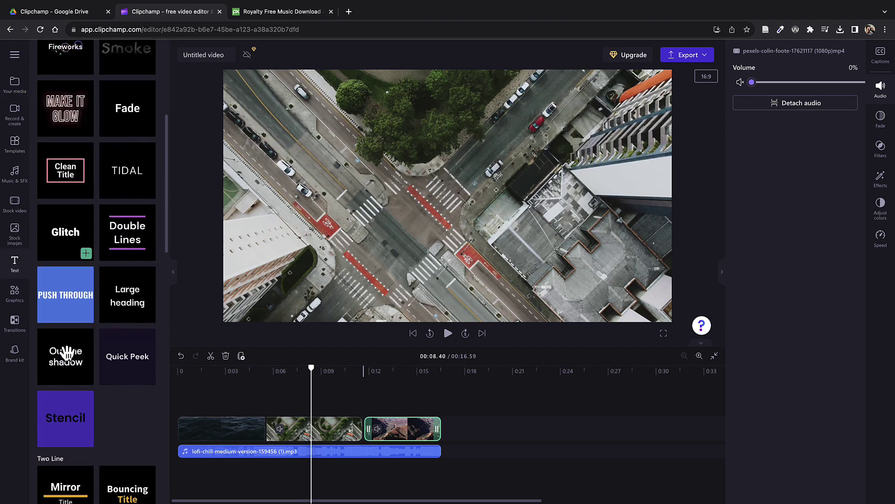
{"action": "scroll", "coordinate": [67, 353], "scroll_direction": "down", "scroll_amount": 5}
{"action": "left_click_drag", "start_coordinate": [85, 319], "coordinate": [229, 412]}
Preview the Gliding Title and change its text to 'Tim's Awesome' / 'Video!' on two lines.
{"action": "left_click", "coordinate": [220, 371]}
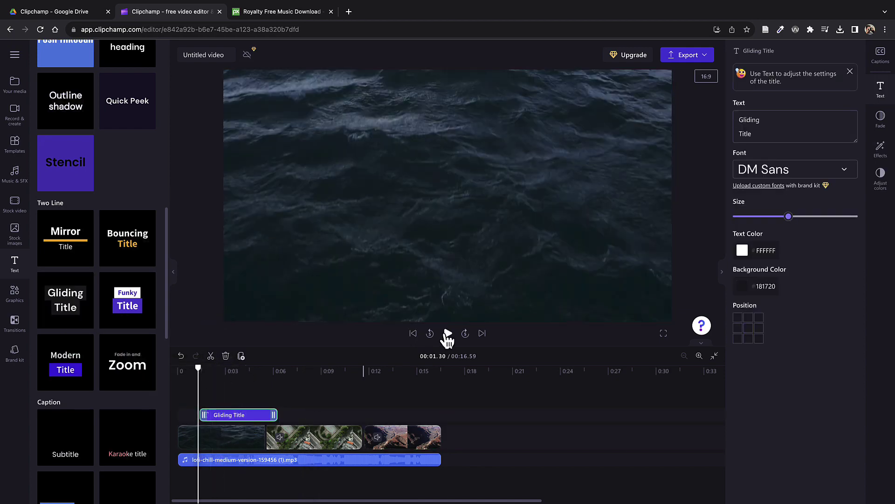
{"action": "left_click", "coordinate": [446, 334]}
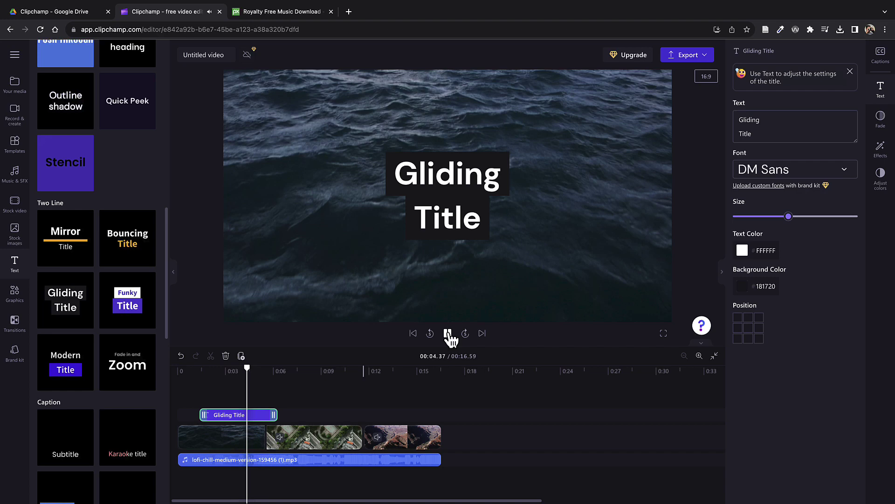
{"action": "left_click", "coordinate": [448, 333]}
{"action": "left_click", "coordinate": [762, 123]}
{"action": "key", "text": "ctrl+a"}
{"action": "type", "text": "Tim"}
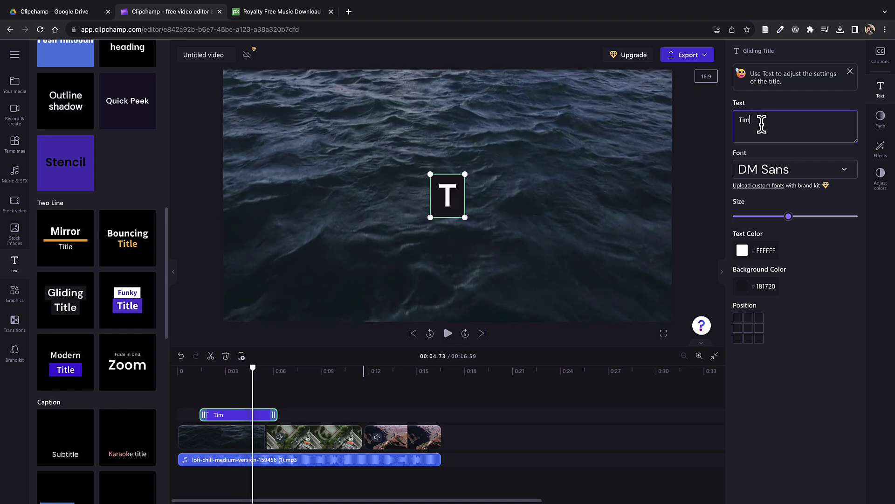
{"action": "type", "text": "'s Awesome"}
{"action": "key", "text": "Return"}
{"action": "type", "text": "Video"}
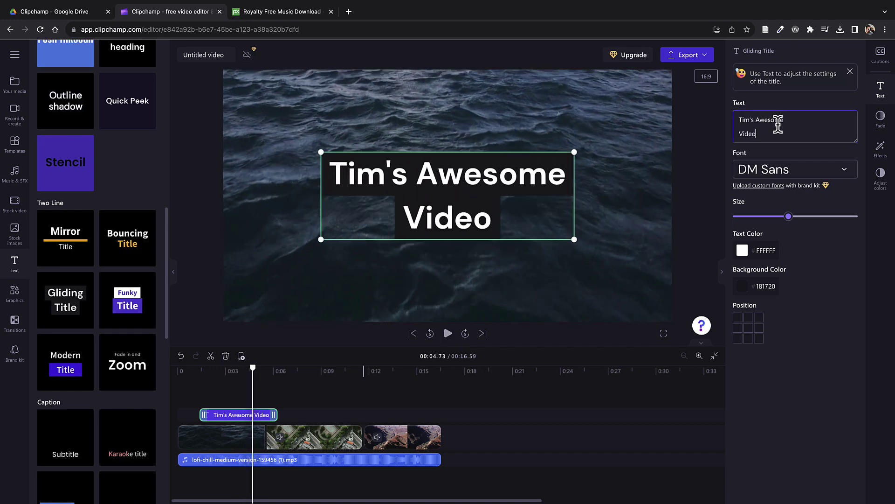
{"action": "type", "text": "!"}
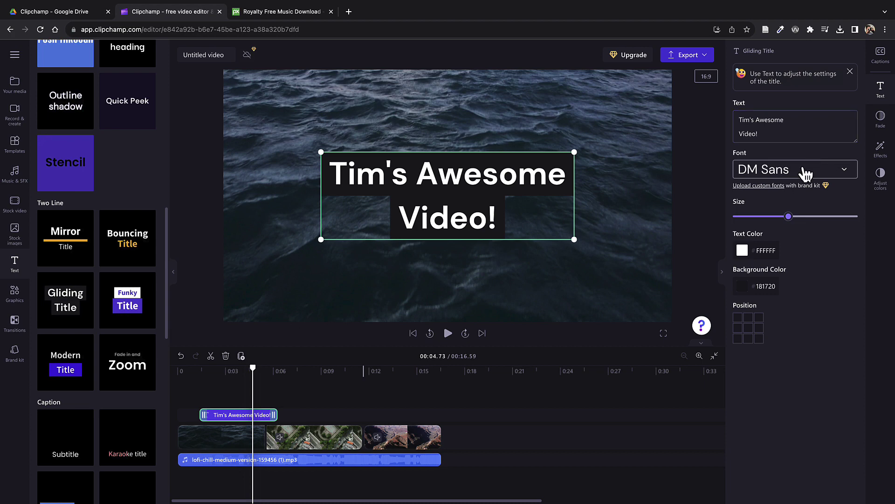
Enlarge the title text and make it light blue on a dark grey background.
{"action": "left_click_drag", "start_coordinate": [789, 216], "coordinate": [816, 216]}
{"action": "left_click", "coordinate": [744, 286]}
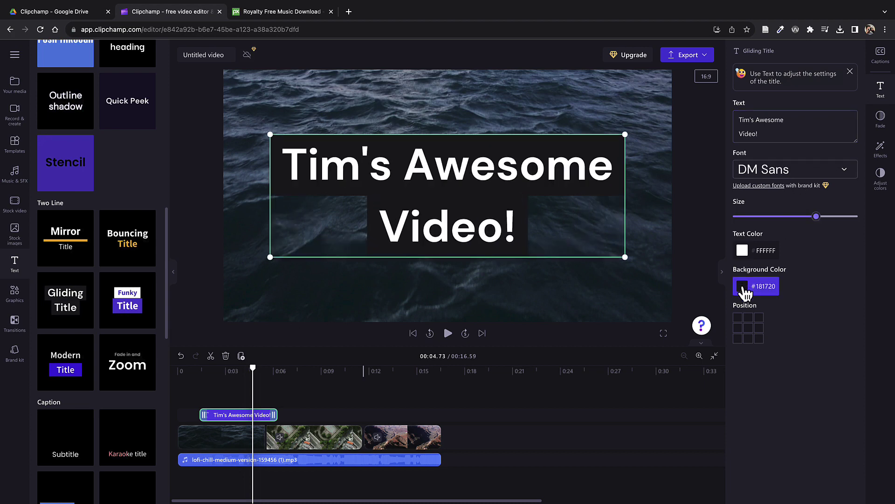
{"action": "left_click", "coordinate": [763, 412]}
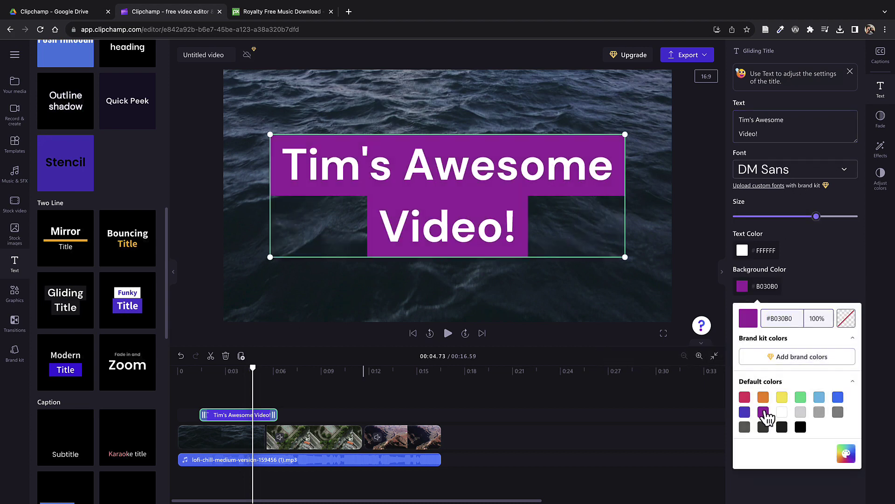
{"action": "left_click", "coordinate": [743, 250]}
{"action": "left_click", "coordinate": [819, 362]}
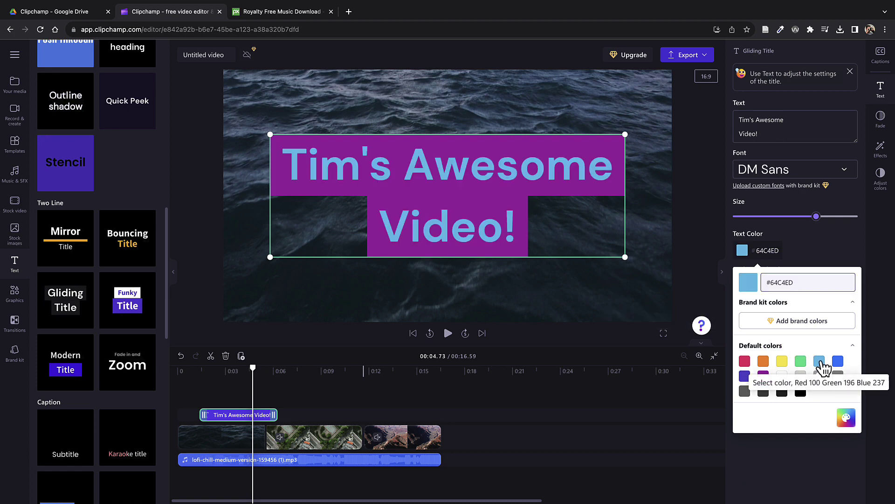
{"action": "left_click", "coordinate": [743, 286]}
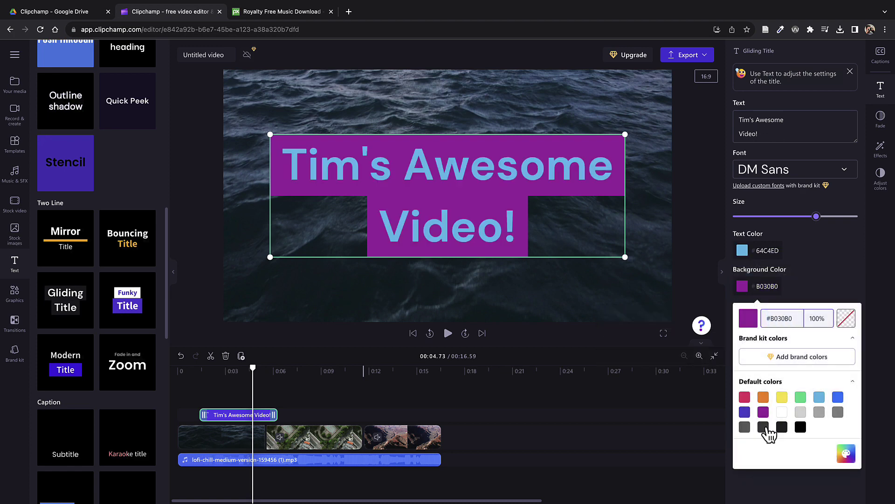
{"action": "left_click", "coordinate": [766, 424]}
{"action": "left_click", "coordinate": [198, 371]}
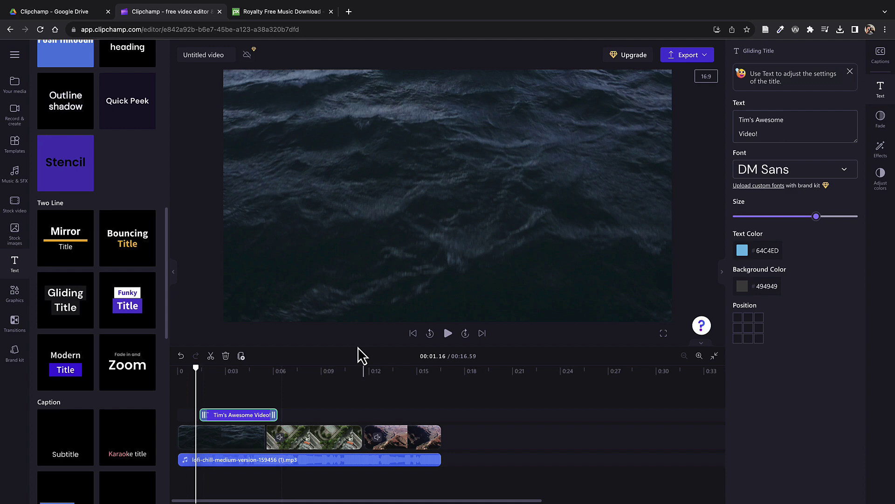
Trim the title clip to end around 0:05 and replay from 0:03 to check.
{"action": "left_click", "coordinate": [447, 333]}
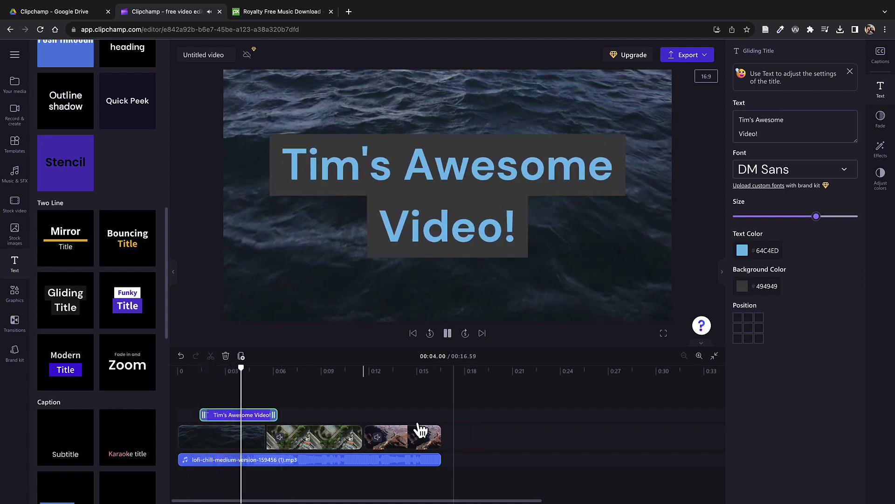
{"action": "left_click", "coordinate": [448, 333]}
{"action": "left_click_drag", "start_coordinate": [276, 415], "coordinate": [260, 415]}
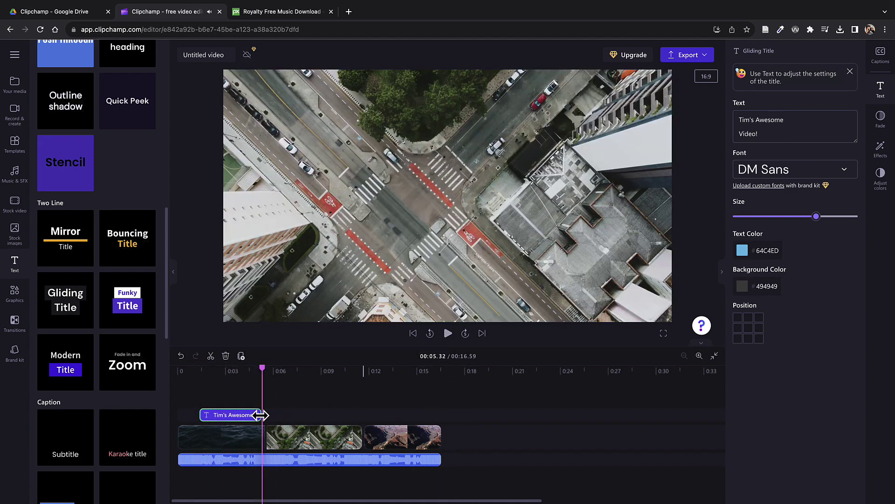
{"action": "left_click", "coordinate": [241, 372]}
{"action": "left_click", "coordinate": [447, 333]}
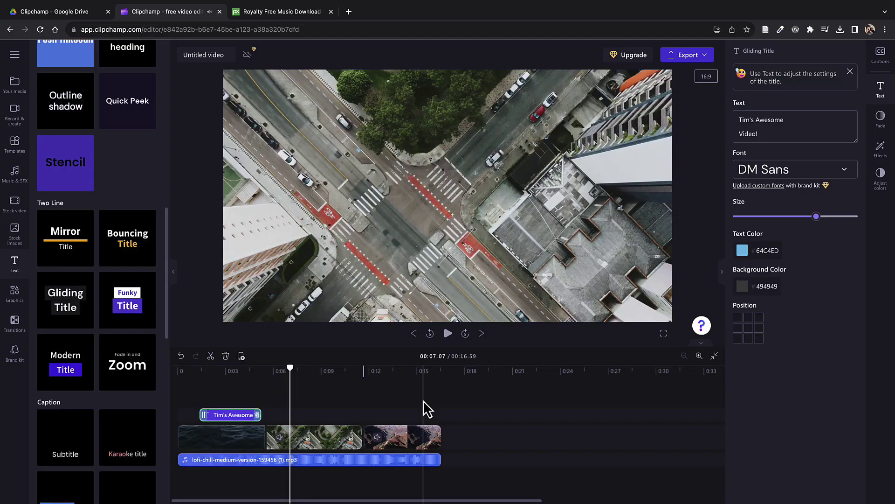
Place a Cross fade between the ocean clip and the aerial city clip and preview it.
{"action": "left_click", "coordinate": [15, 327]}
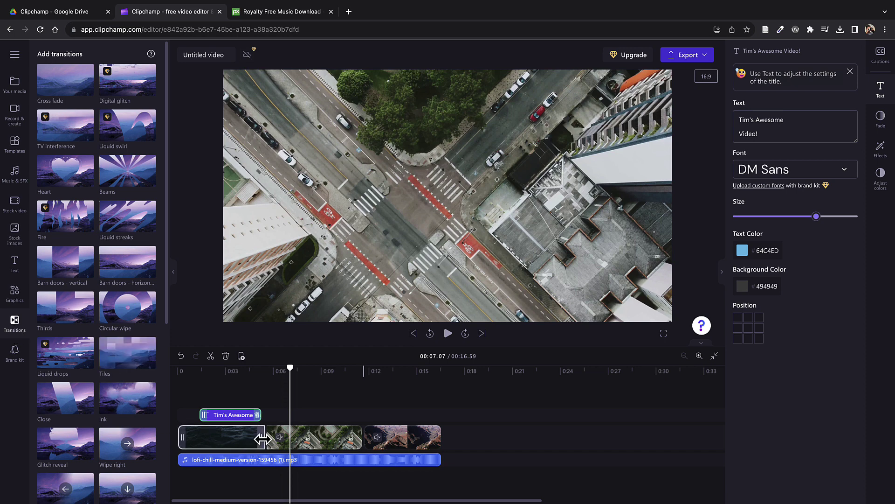
{"action": "mouse_move", "coordinate": [392, 438]}
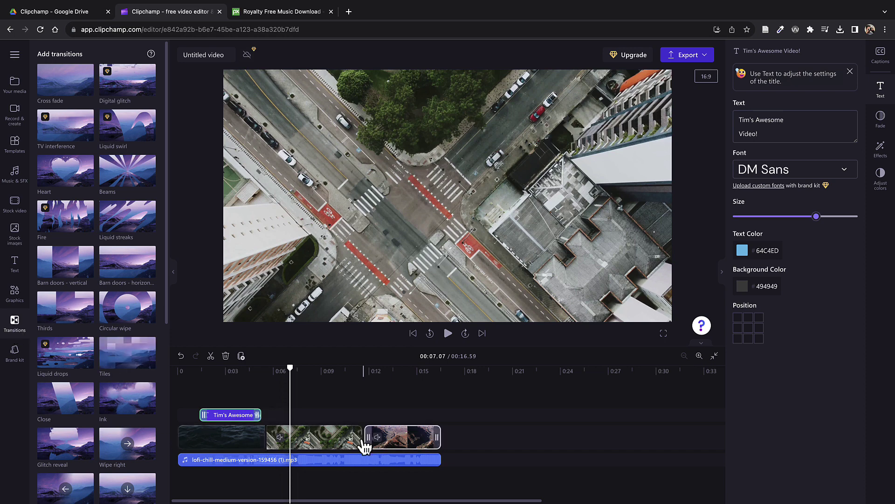
{"action": "left_click_drag", "start_coordinate": [65, 89], "coordinate": [243, 405]}
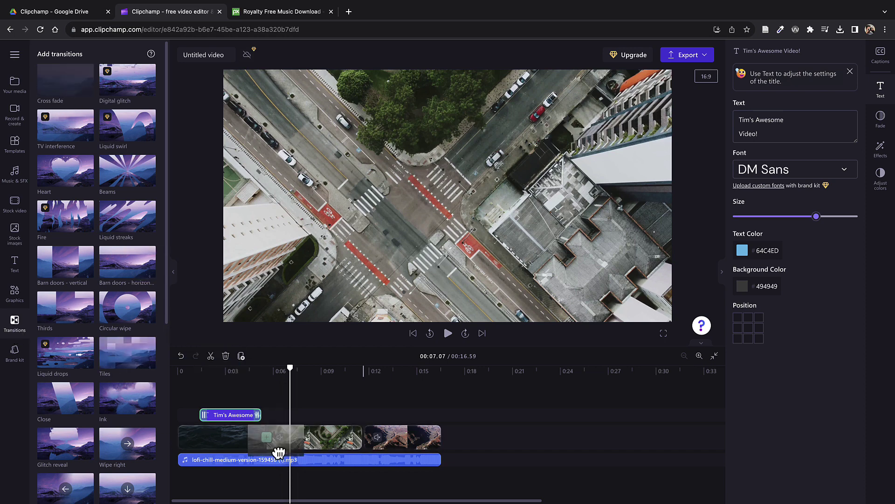
{"action": "left_click", "coordinate": [267, 440]}
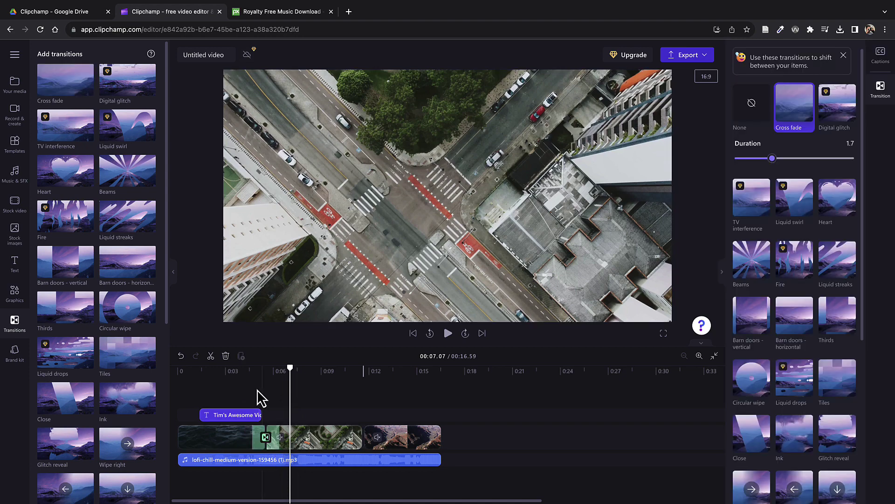
{"action": "left_click", "coordinate": [248, 373]}
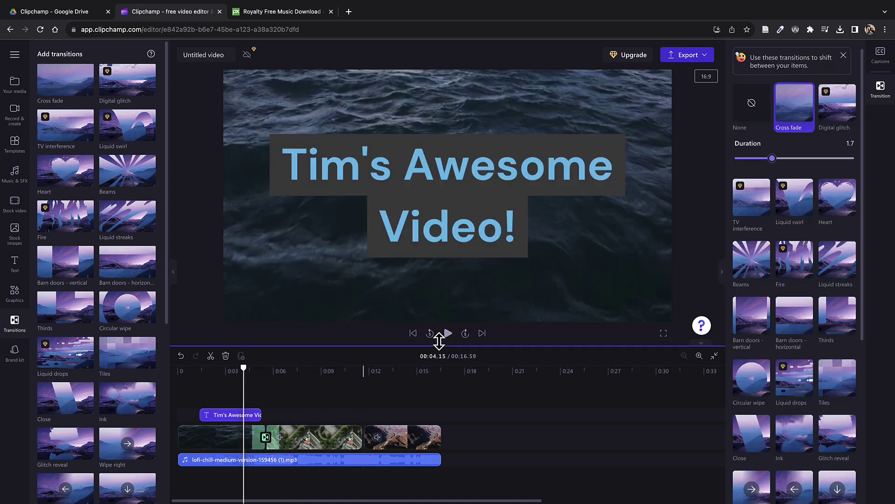
{"action": "left_click", "coordinate": [447, 334]}
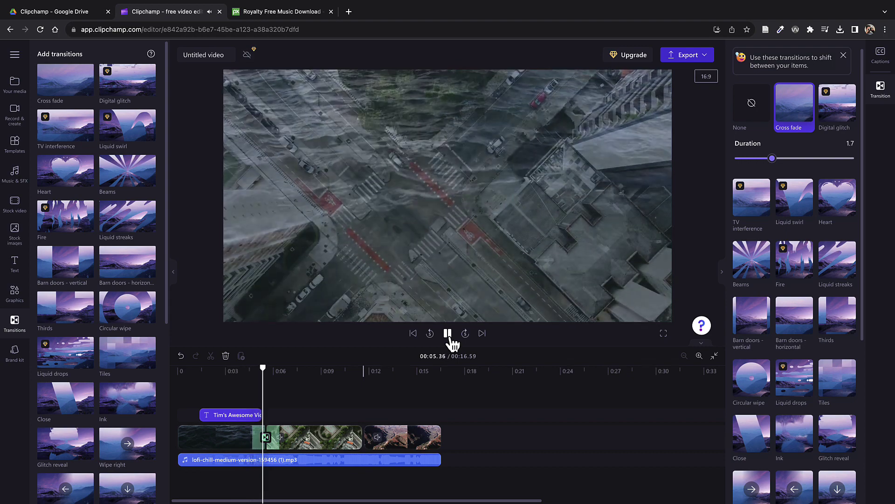
{"action": "left_click", "coordinate": [448, 333]}
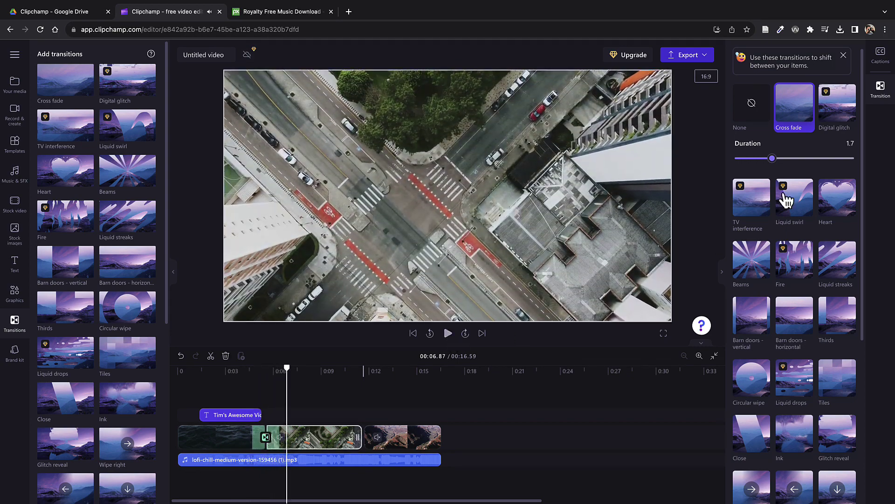
Lengthen the Cross fade from 1.7 to 2.7 and replay the transition.
{"action": "left_click_drag", "start_coordinate": [772, 159], "coordinate": [798, 160]}
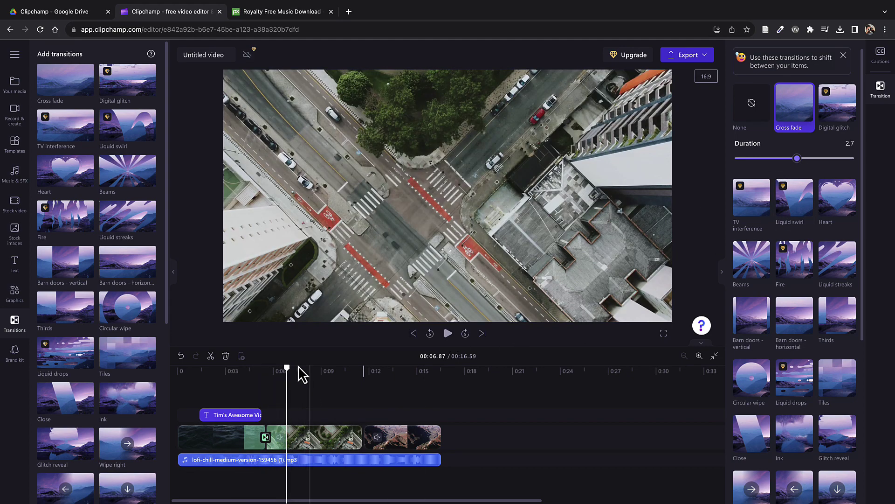
{"action": "left_click", "coordinate": [238, 372]}
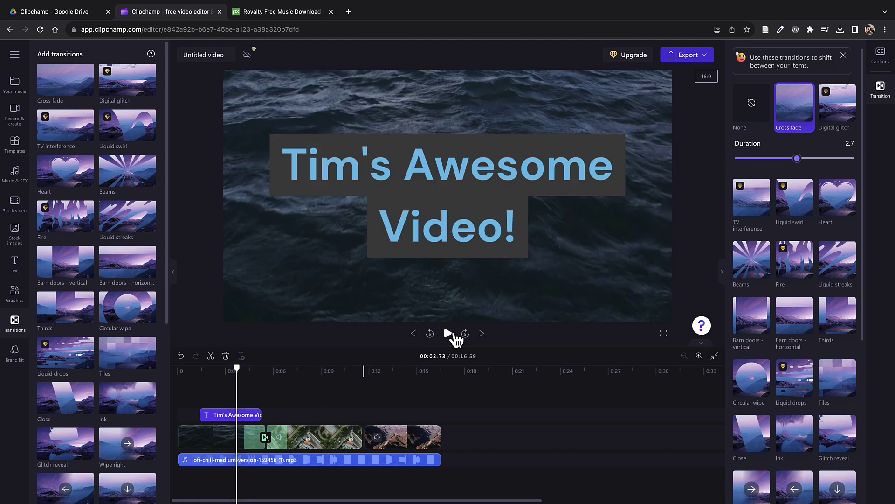
{"action": "left_click", "coordinate": [453, 334]}
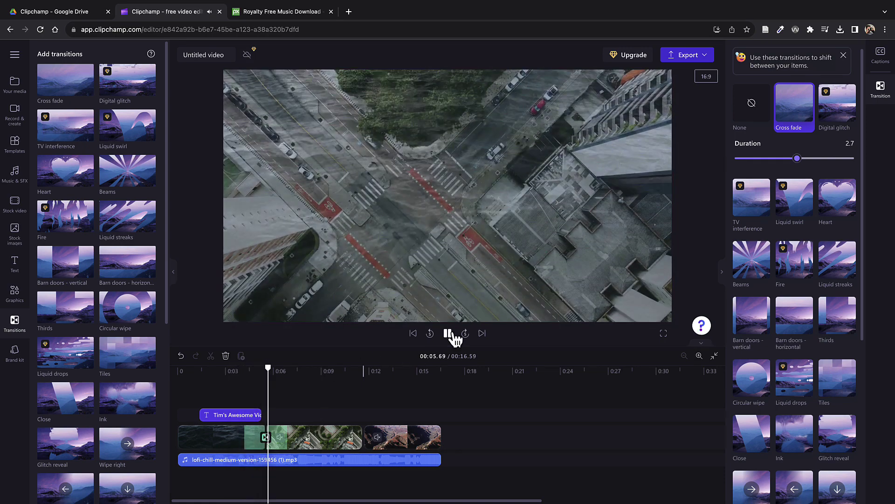
{"action": "left_click", "coordinate": [452, 338]}
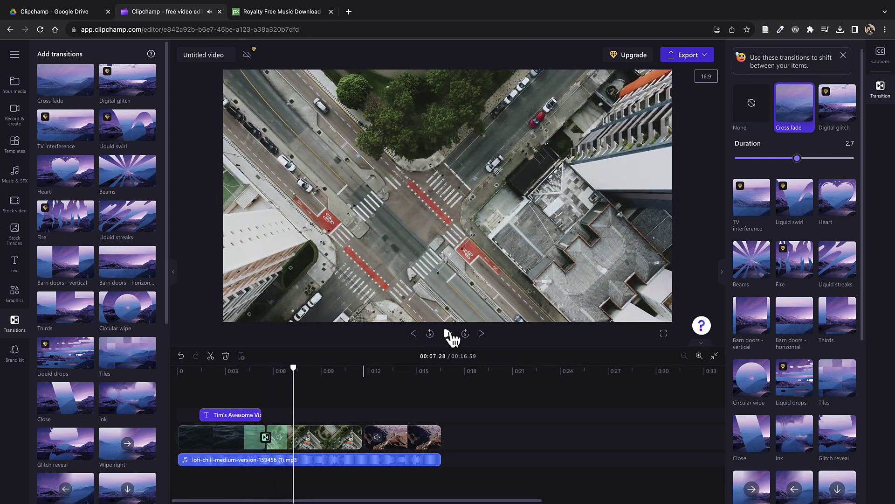
Select the canyon clip and drop Fade through black between it and the aerial city clip.
{"action": "scroll", "coordinate": [107, 438], "scroll_direction": "down", "scroll_amount": 5}
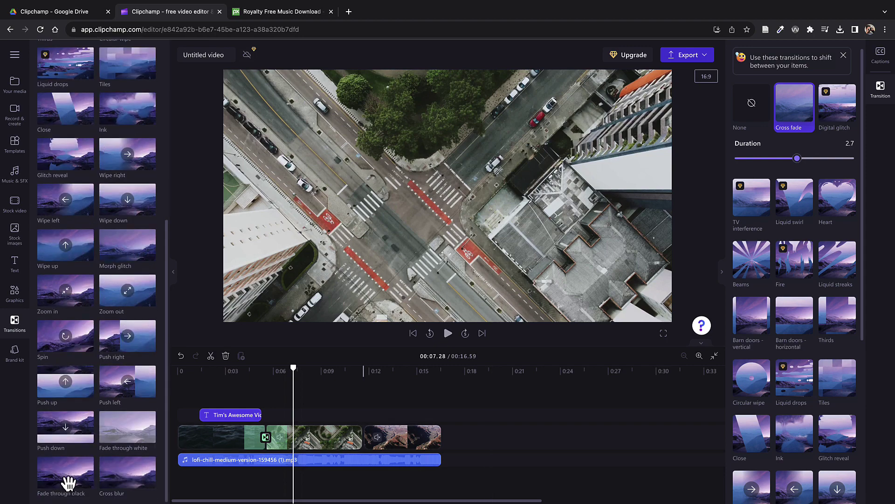
{"action": "left_click", "coordinate": [254, 460]}
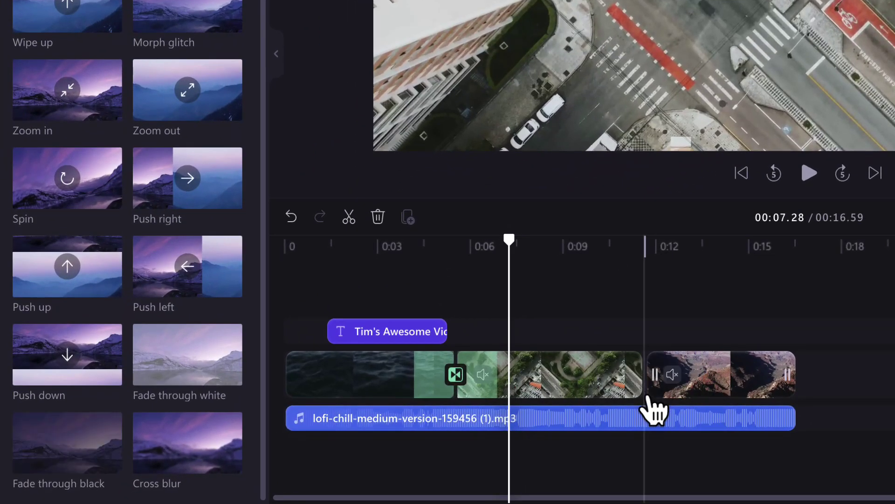
{"action": "left_click_drag", "start_coordinate": [651, 390], "coordinate": [642, 389]}
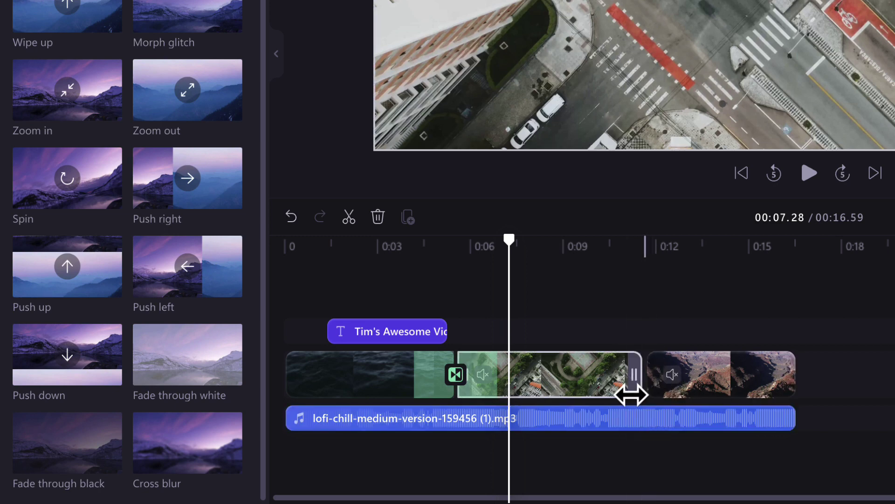
{"action": "left_click", "coordinate": [651, 373]}
{"action": "left_click", "coordinate": [729, 390]}
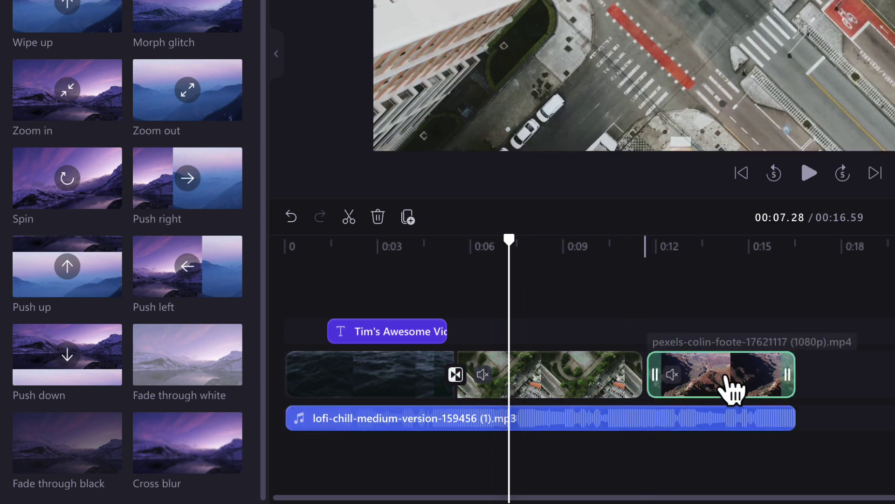
{"action": "left_click_drag", "start_coordinate": [722, 383], "coordinate": [721, 387]}
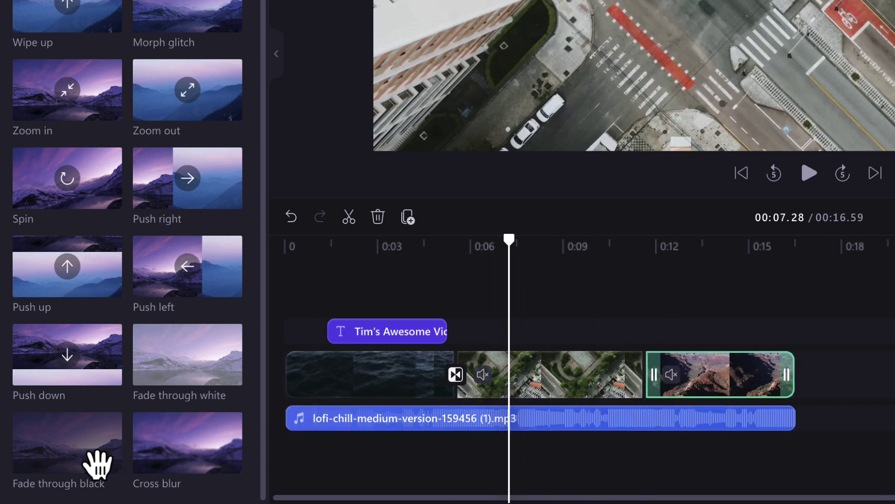
{"action": "mouse_move", "coordinate": [96, 464]}
{"action": "left_mouse_down"}
{"action": "mouse_move", "coordinate": [620, 411]}
{"action": "mouse_move", "coordinate": [648, 384]}
{"action": "left_mouse_up"}
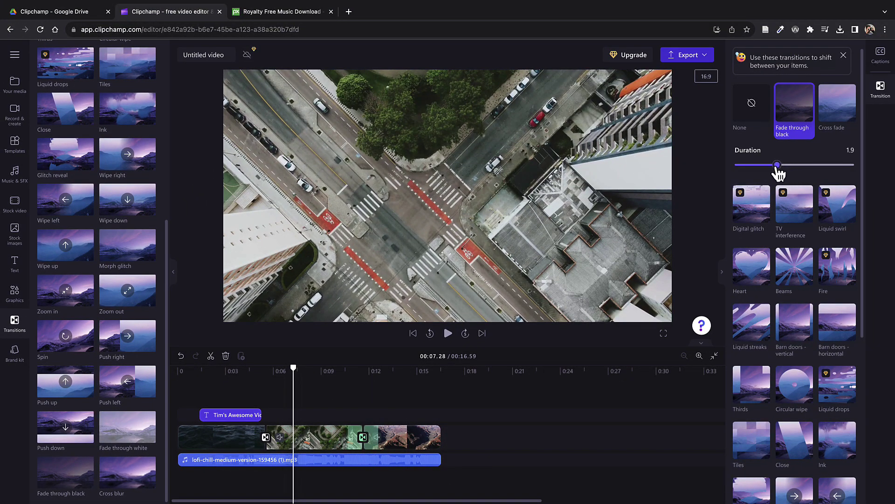
Play the 1.6 Fade through black from about 0:10 through the city-to-canyon change.
{"action": "left_click", "coordinate": [348, 376]}
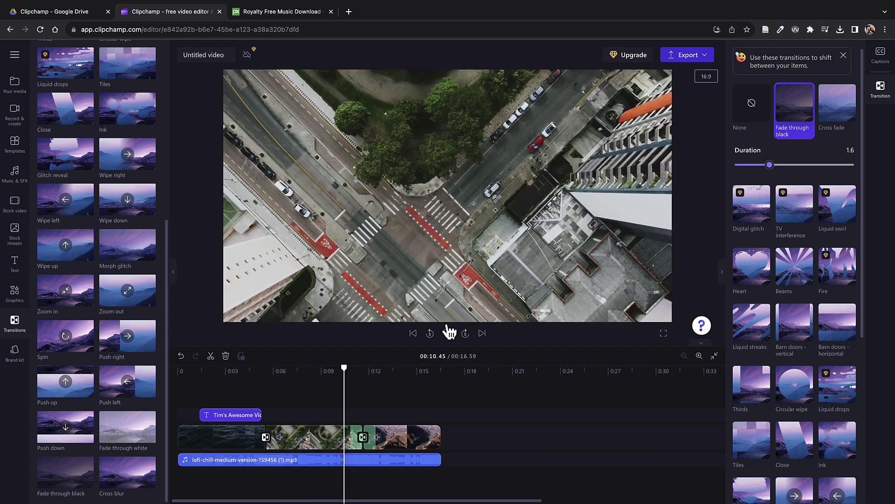
{"action": "left_click", "coordinate": [448, 333]}
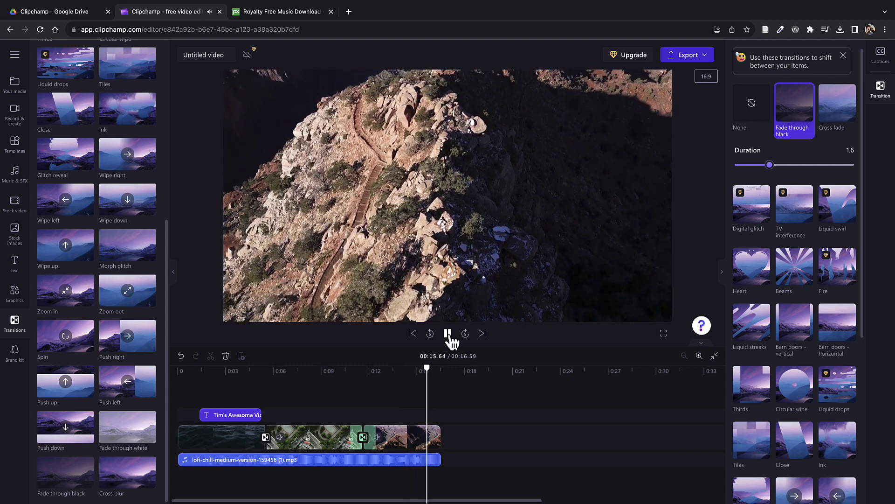
{"action": "left_click", "coordinate": [451, 337]}
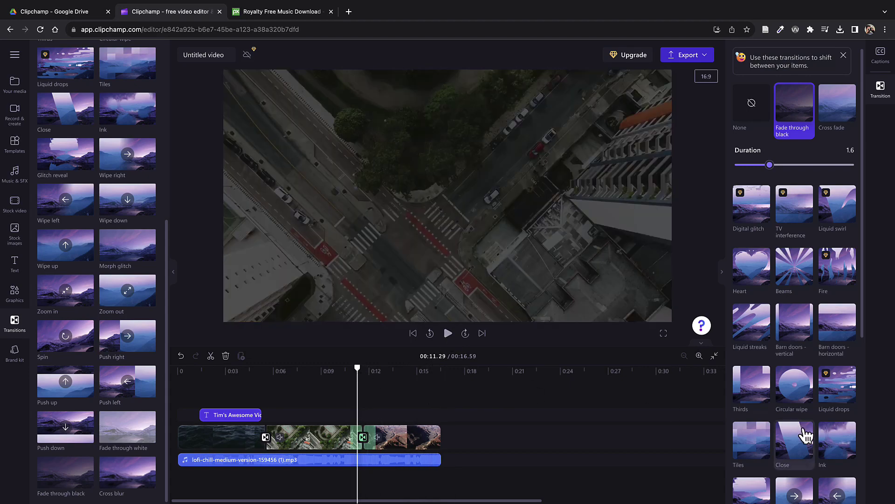
Swap the city-to-canyon transition to Heart and preview it from about 0:10.
{"action": "left_click", "coordinate": [752, 277]}
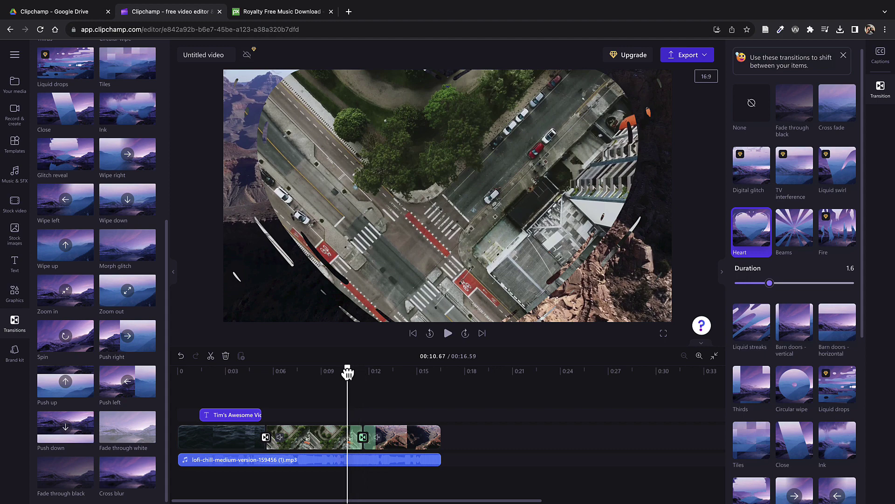
{"action": "left_click_drag", "start_coordinate": [347, 373], "coordinate": [343, 371]}
{"action": "left_click", "coordinate": [449, 333]}
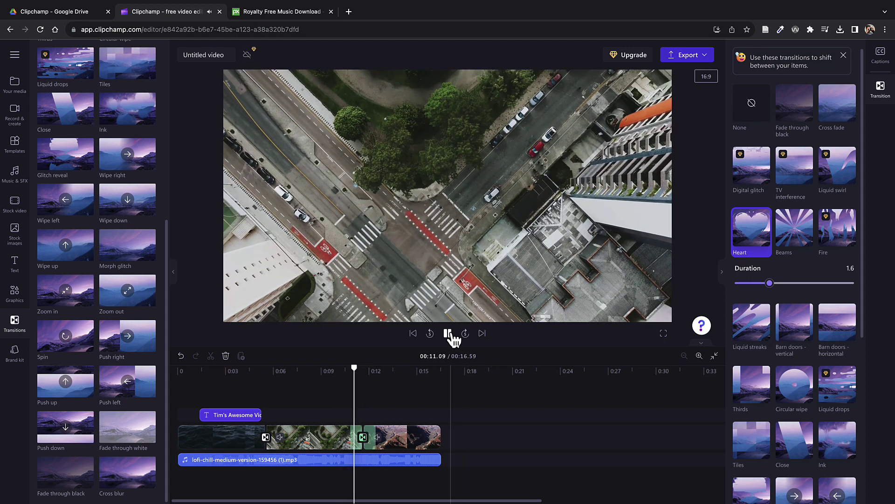